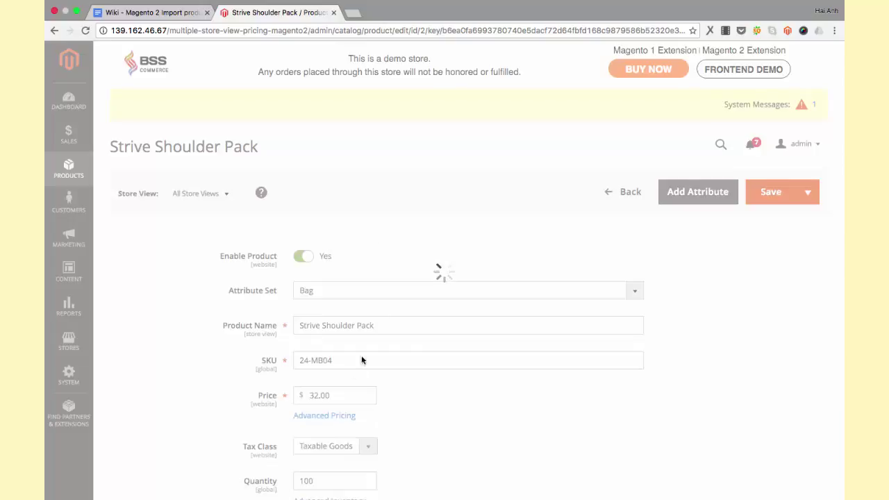
Copy the SKU of the Strive Shoulder Pack product
click(357, 363)
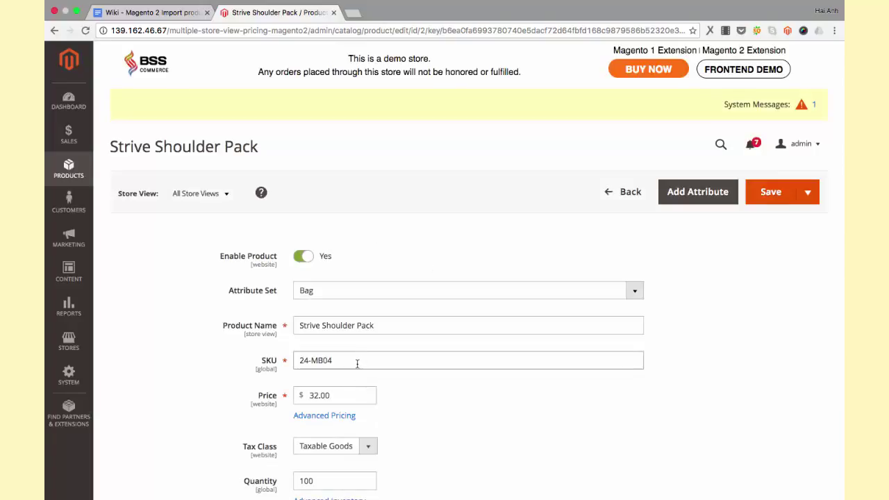
key(super+a)
key(super+c)
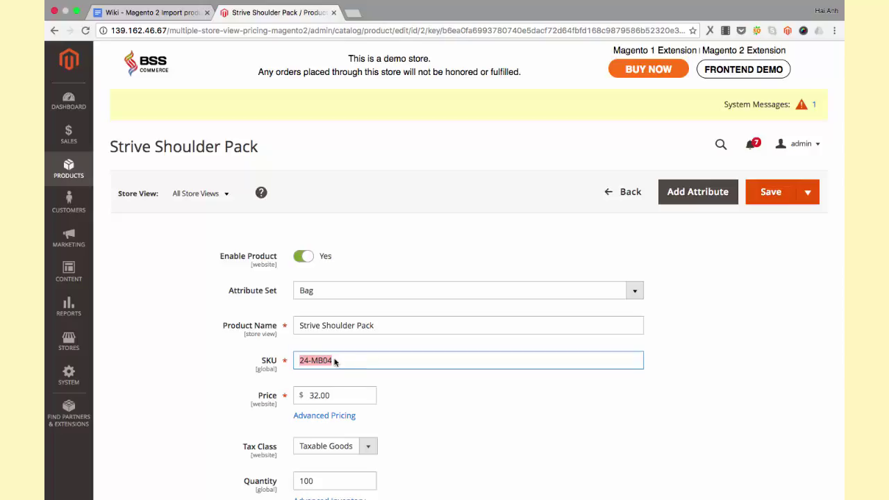
Open the system's data export page and set the export entity type to Products
click(72, 386)
click(127, 158)
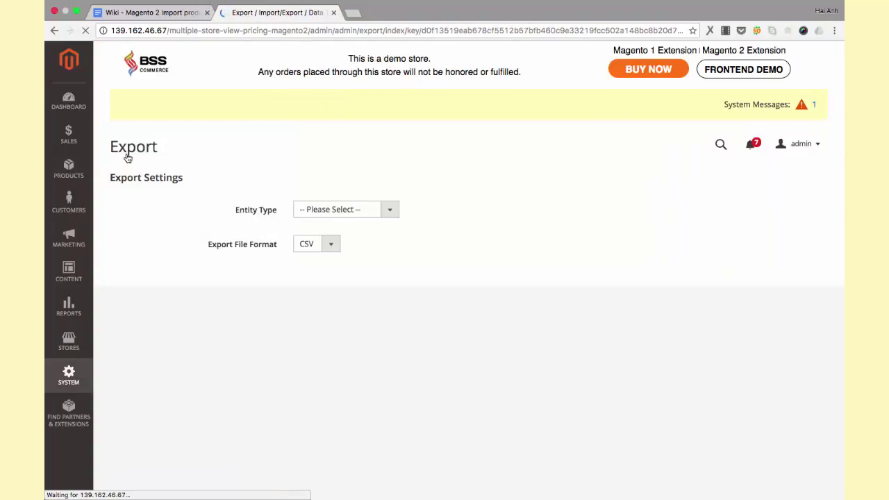
click(365, 214)
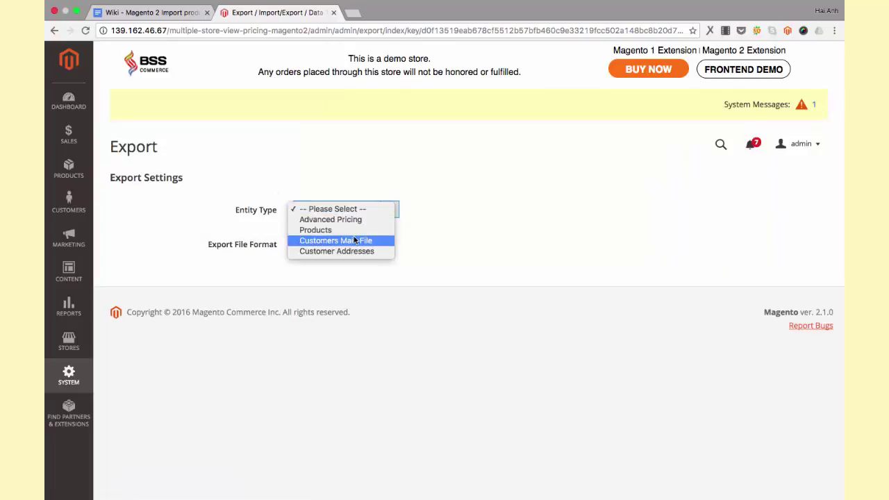
click(354, 229)
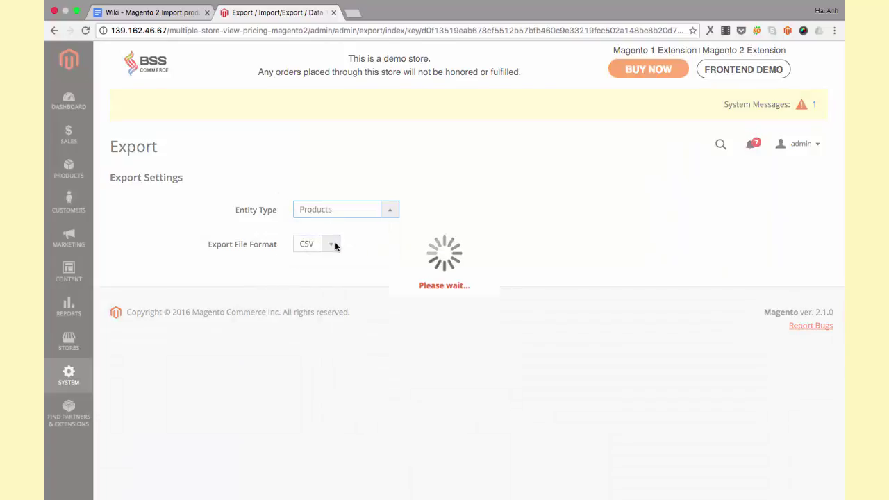
Filter the product export by the SKU attribute using the copied value 24-MB04
scroll(480, 157, down, 15)
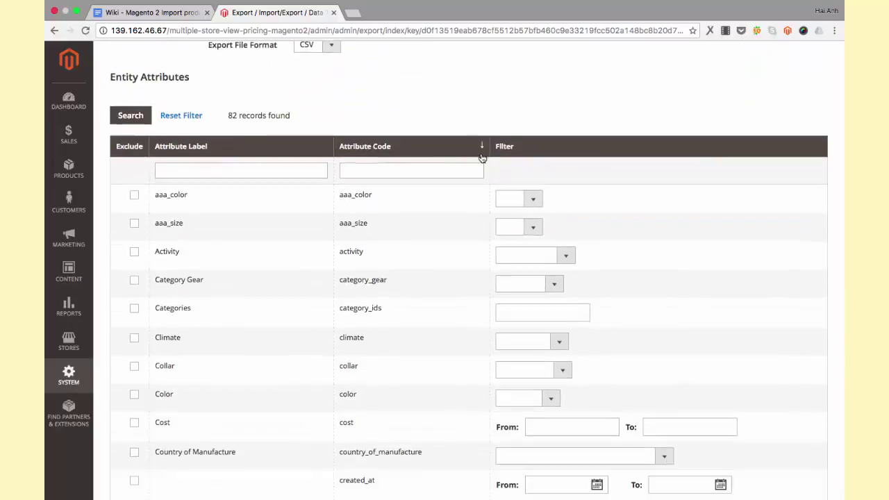
scroll(481, 157, down, 10)
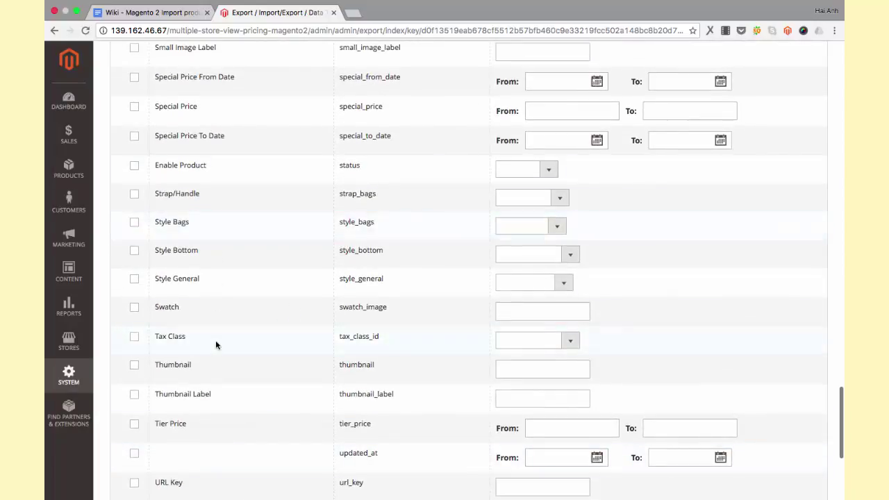
scroll(216, 343, down, 5)
scroll(216, 345, up, 5)
scroll(216, 345, up, 5)
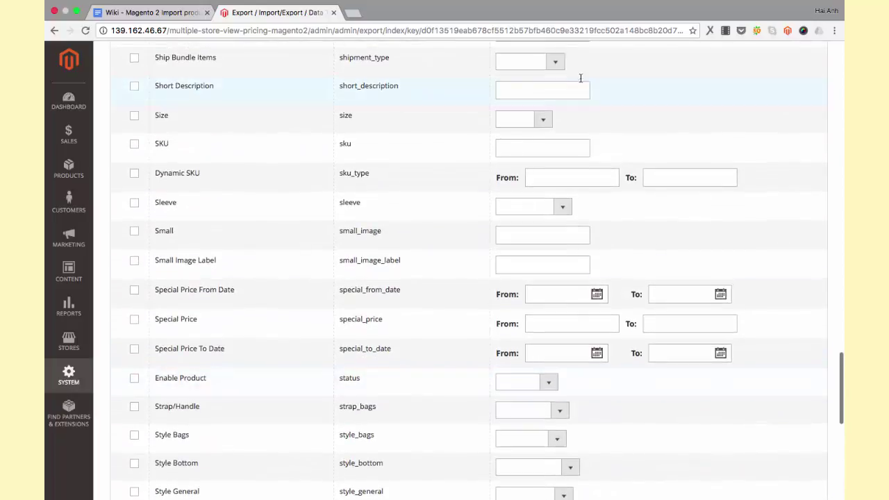
click(545, 147)
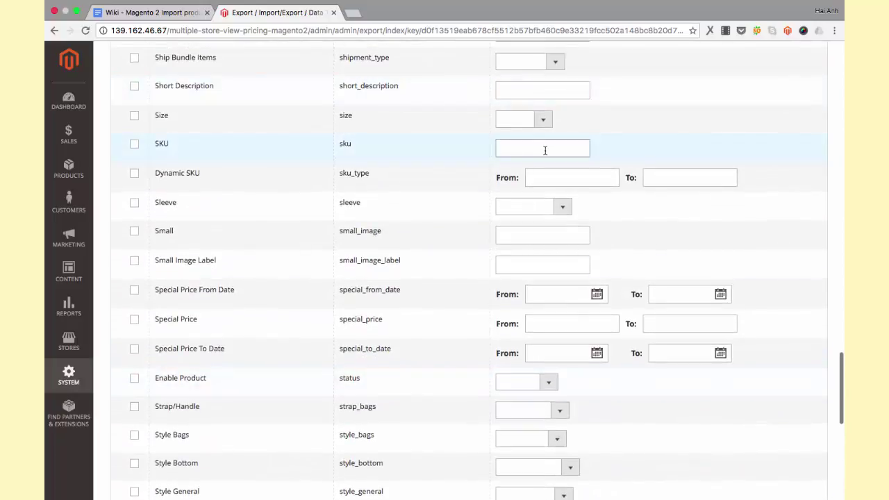
key(super+v)
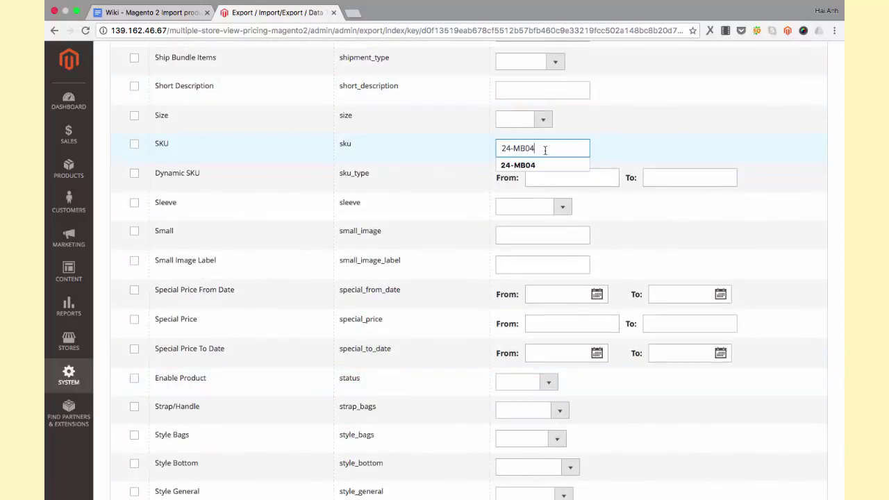
click(634, 146)
scroll(208, 181, up, 3)
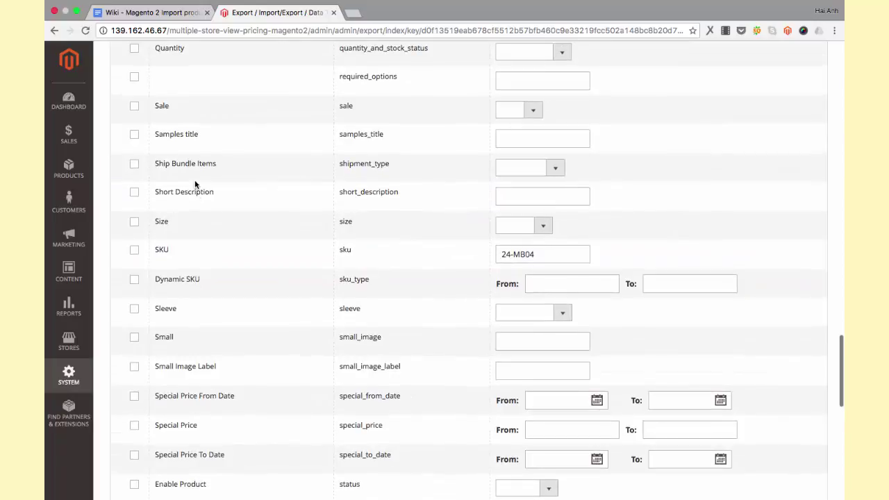
scroll(169, 180, down, 8)
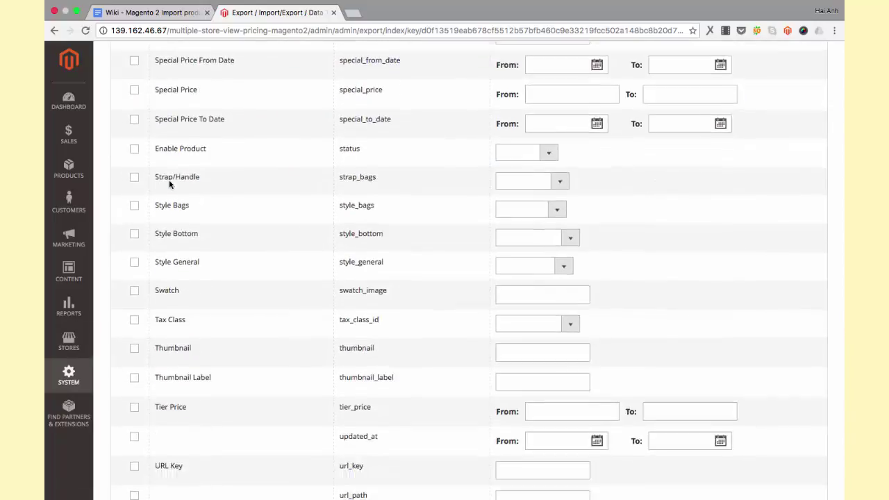
scroll(169, 184, down, 5)
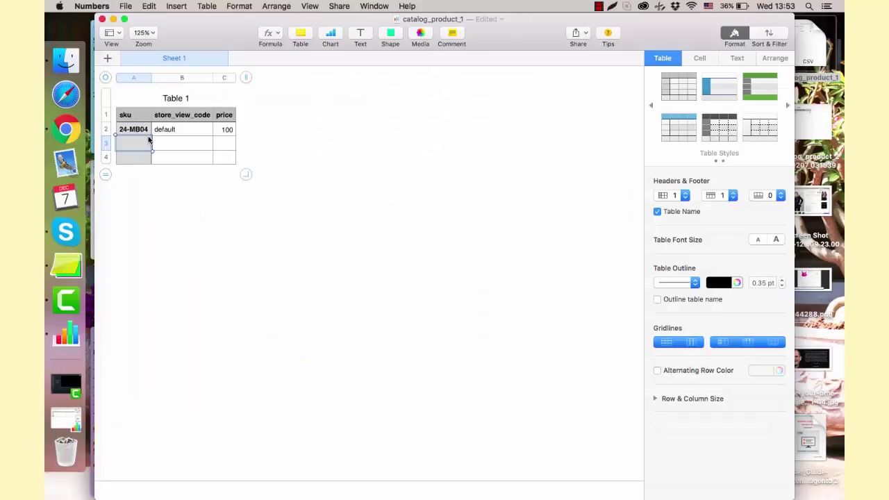
Return to the Magento admin in Chrome, list all stores, and open the French and Italia store views in new tabs
key(ctrl+Right)
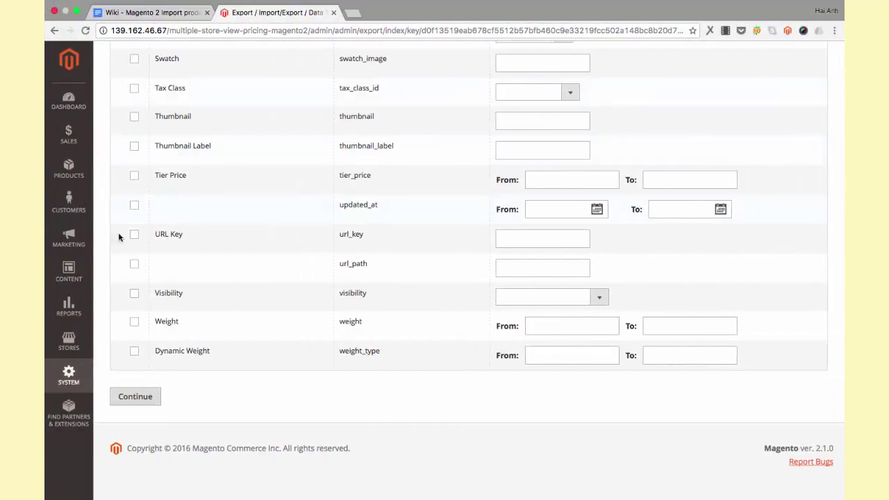
click(66, 341)
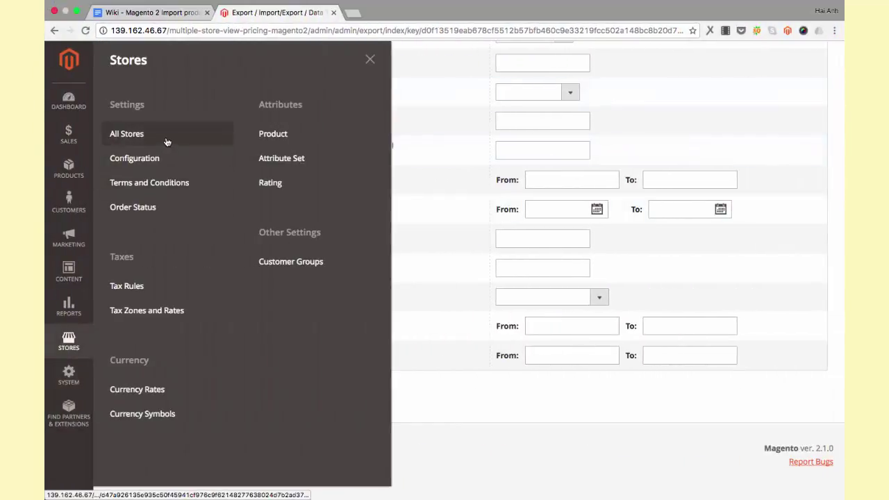
click(167, 142)
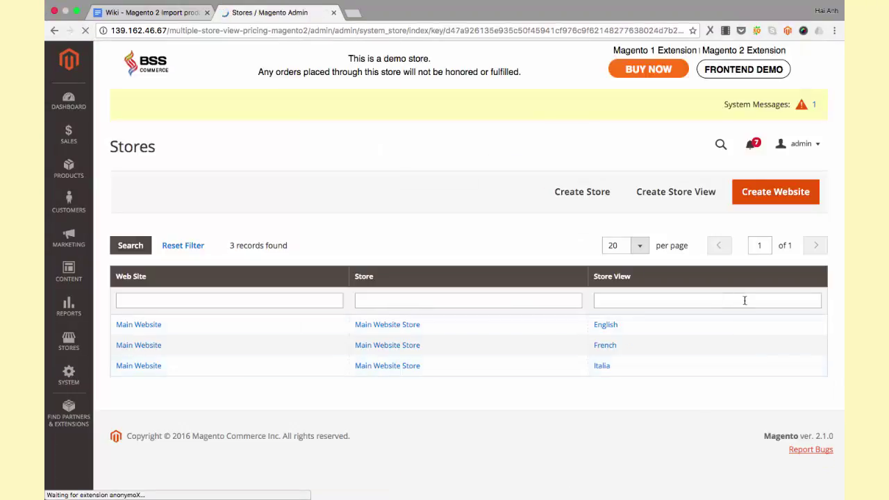
right_click(609, 345)
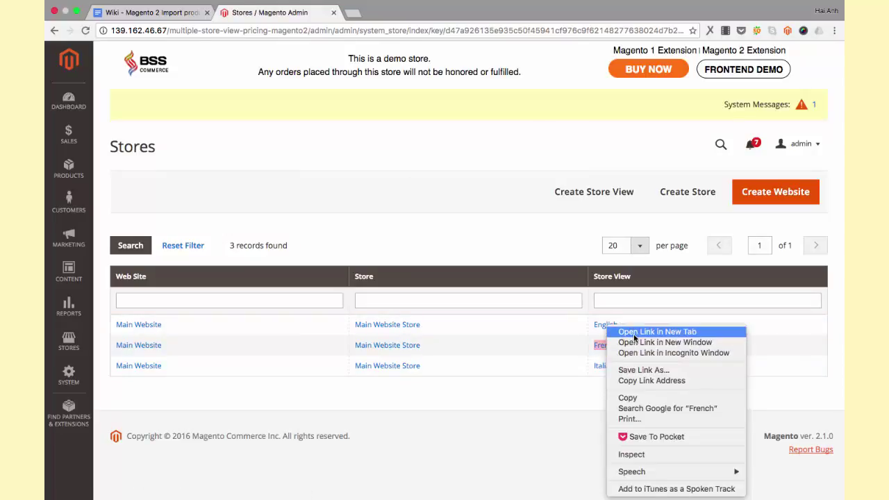
click(632, 332)
right_click(608, 372)
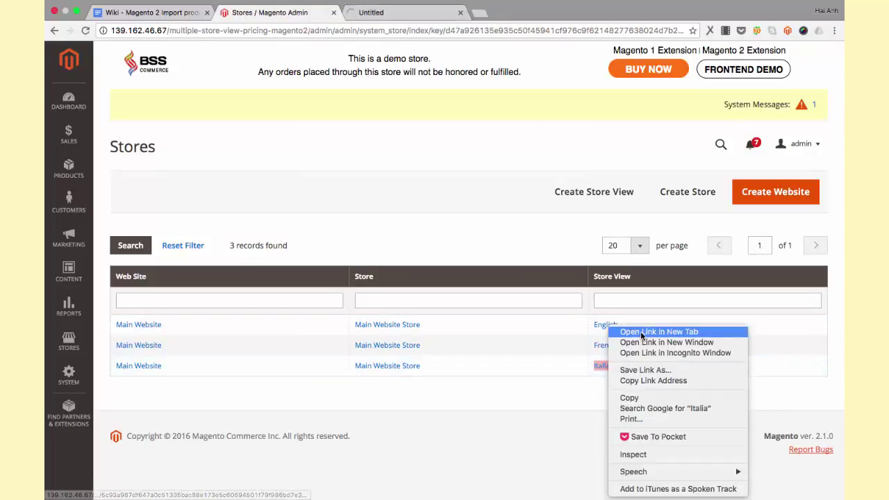
click(632, 332)
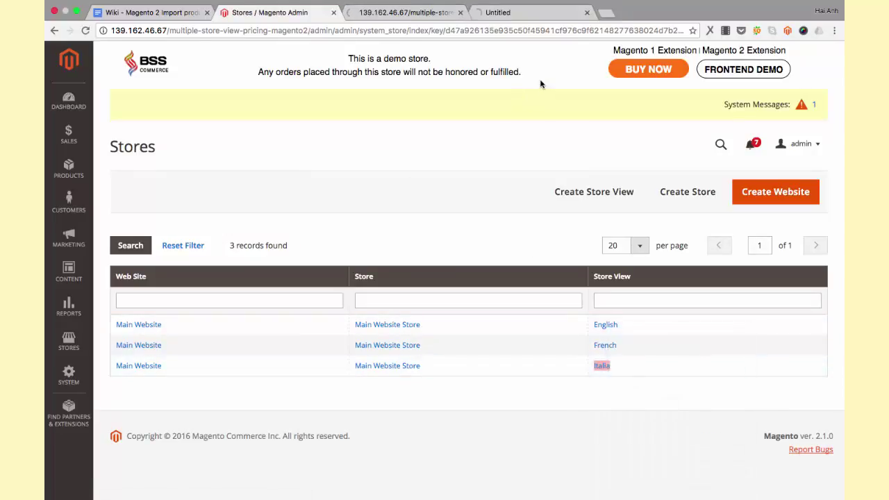
Copy the French store view's code and enter sv2 under store_view_code in row 3 of the Numbers sheet
click(419, 14)
click(320, 377)
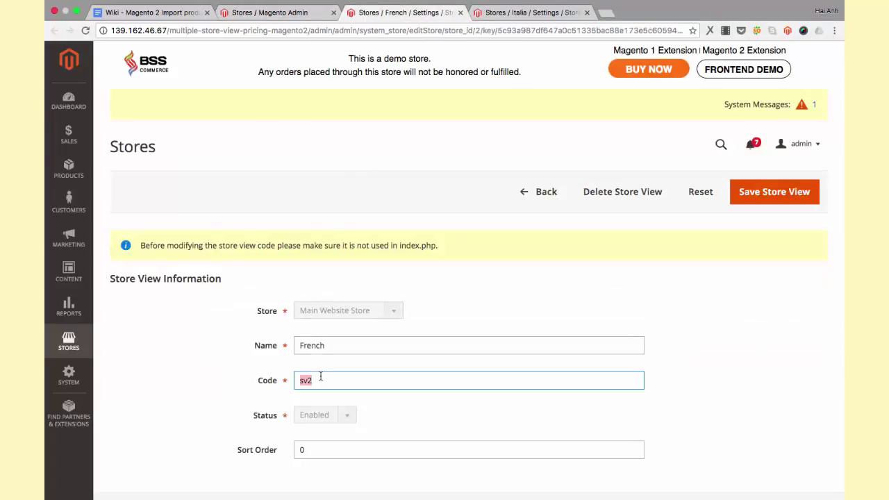
key(super+Tab)
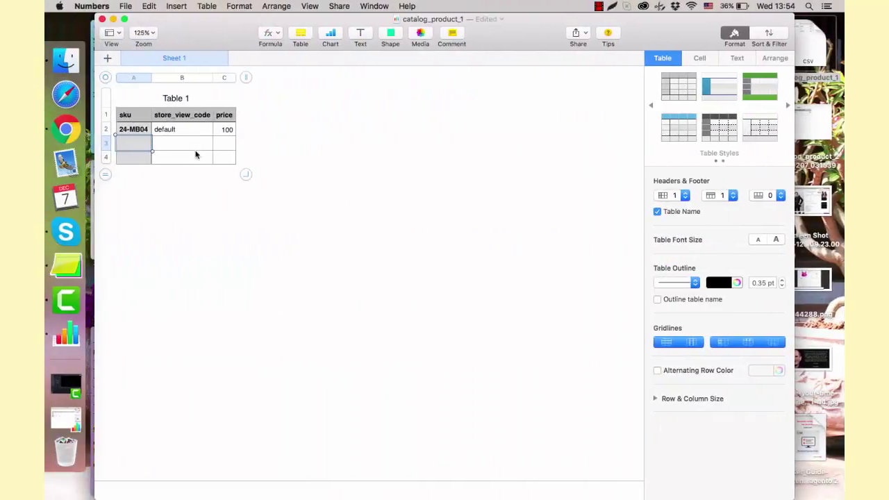
click(190, 143)
text(sv2)
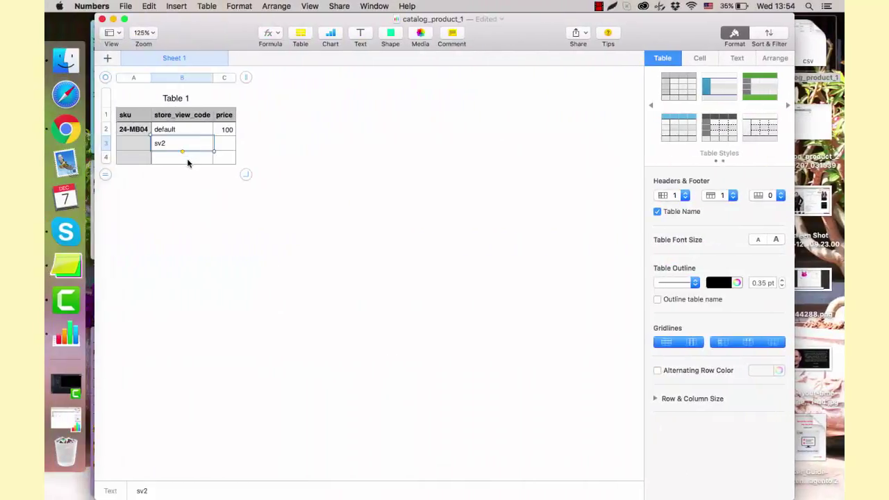
Copy the Italia store view's code from Chrome and paste test123 under store_view_code in row 4 of the Numbers sheet
key(super+Tab)
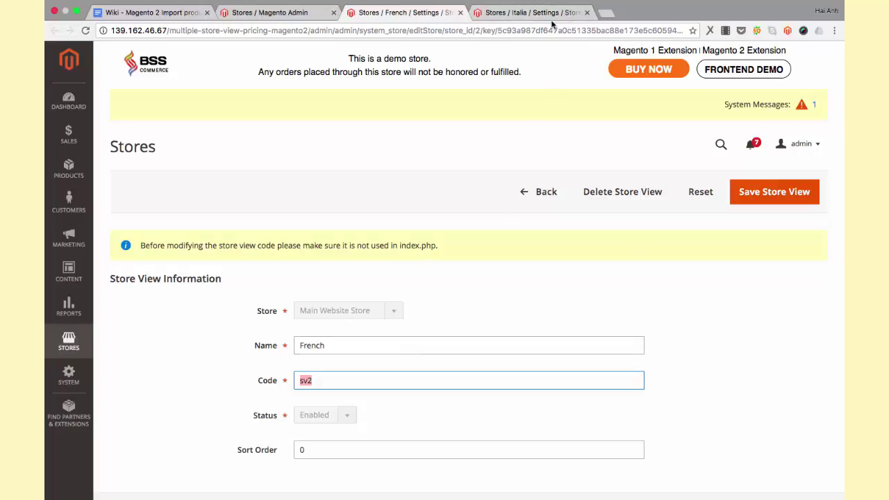
click(535, 12)
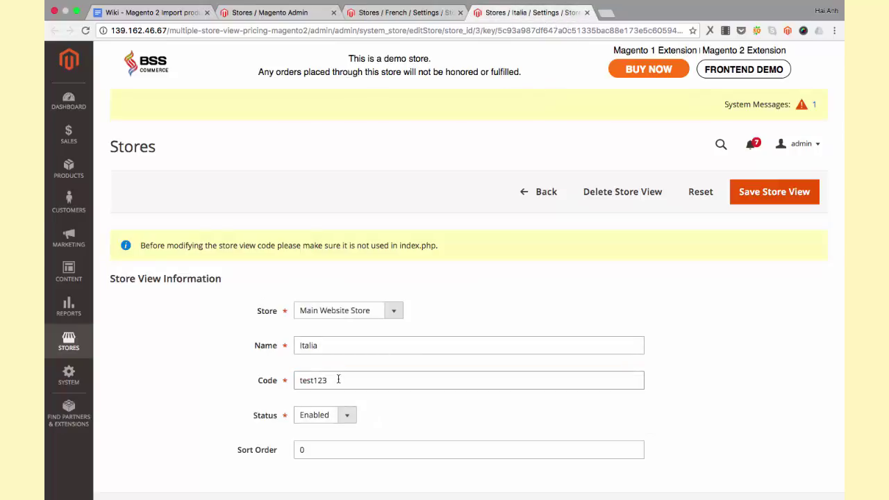
click(337, 379)
key(super+a)
key(super+c)
key(super+Tab)
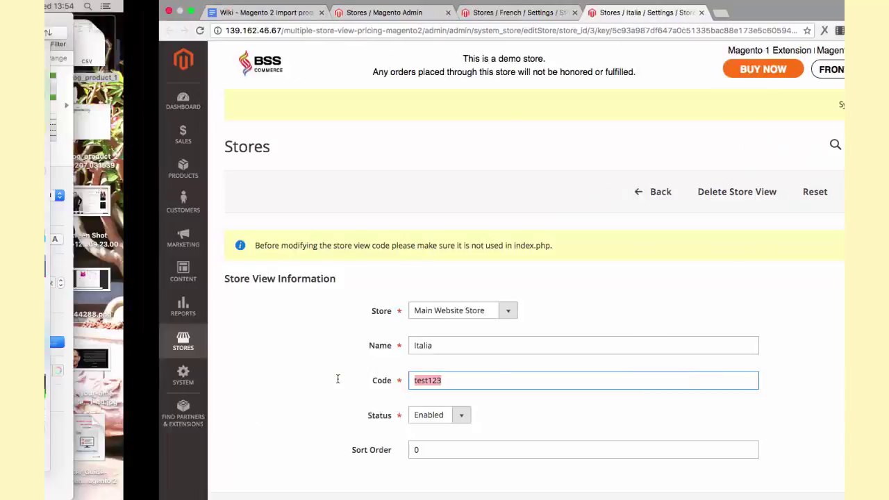
key(super+v)
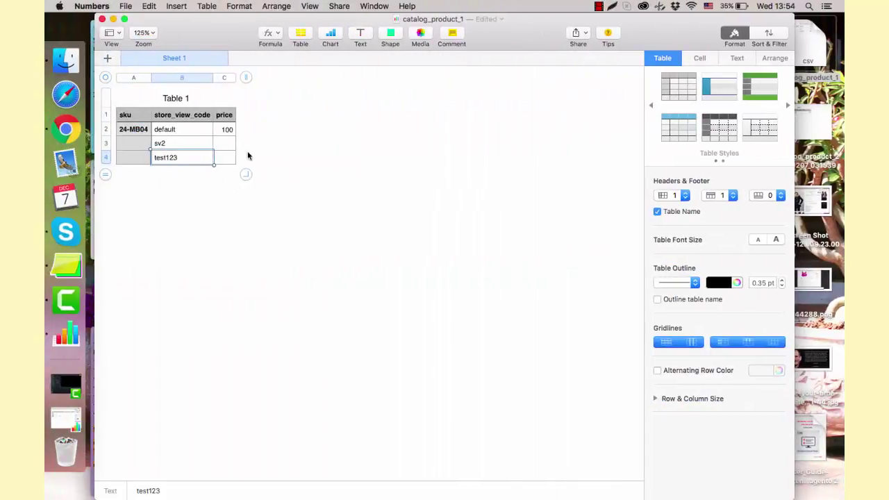
Copy the SKU 24-MB04 from row 2 into the sku cells of rows 3 and 4
click(141, 143)
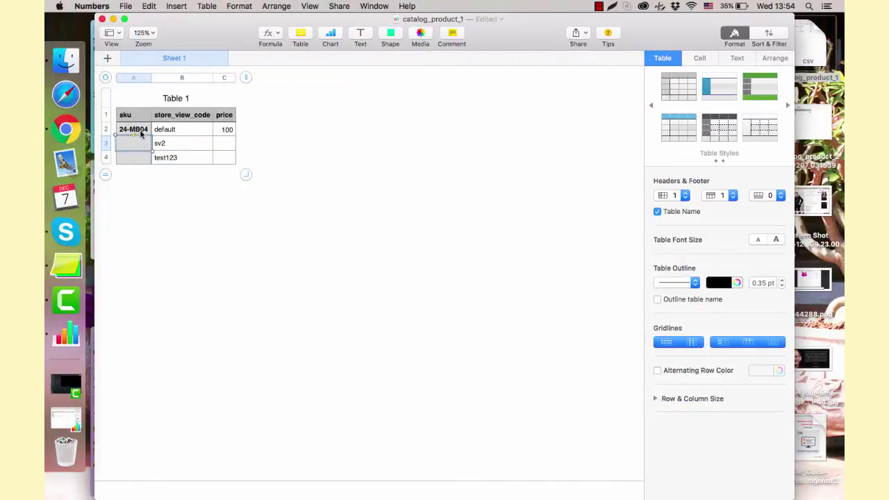
click(141, 131)
key(super+c)
key(Down)
key(super+v)
key(Down)
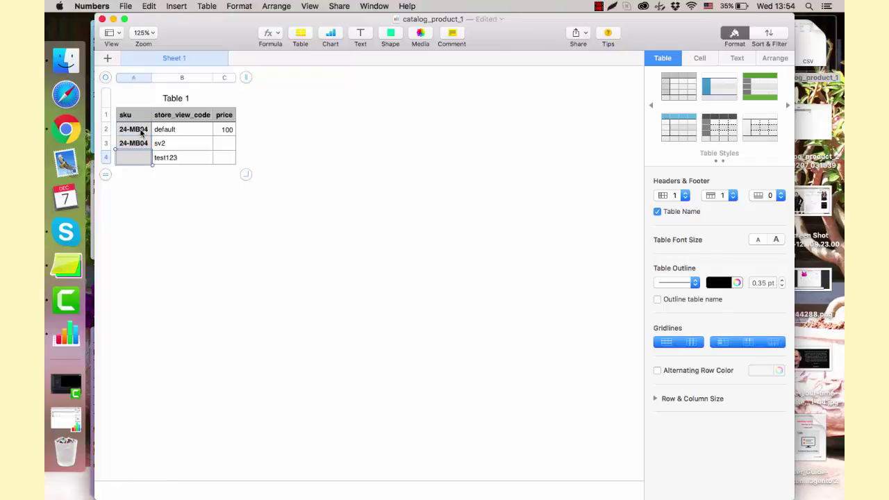
key(super+v)
Enter a price of 75 for the sv2 row and 85 for the test123 row
key(Right)
key(Right)
key(Up)
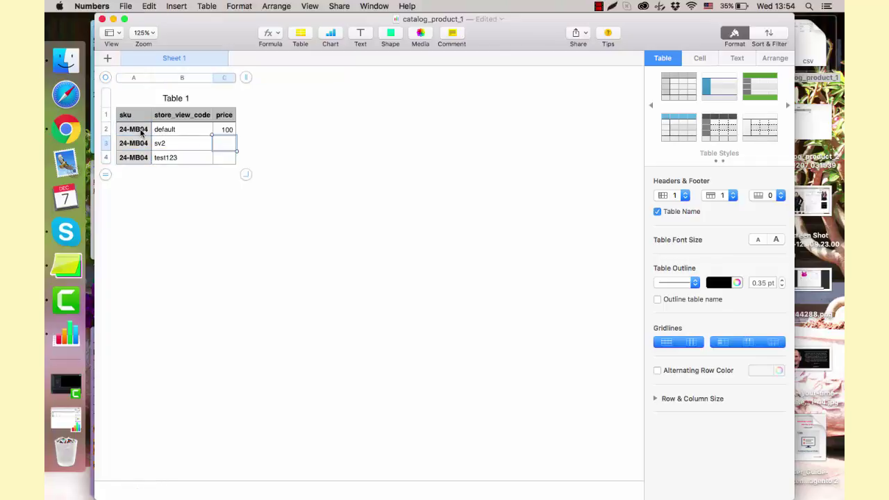
text(75)
key(Return)
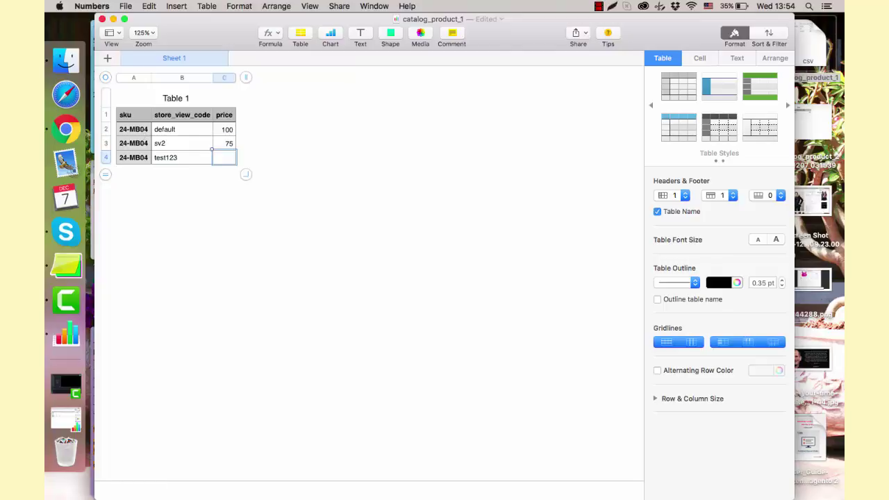
text(85)
click(330, 187)
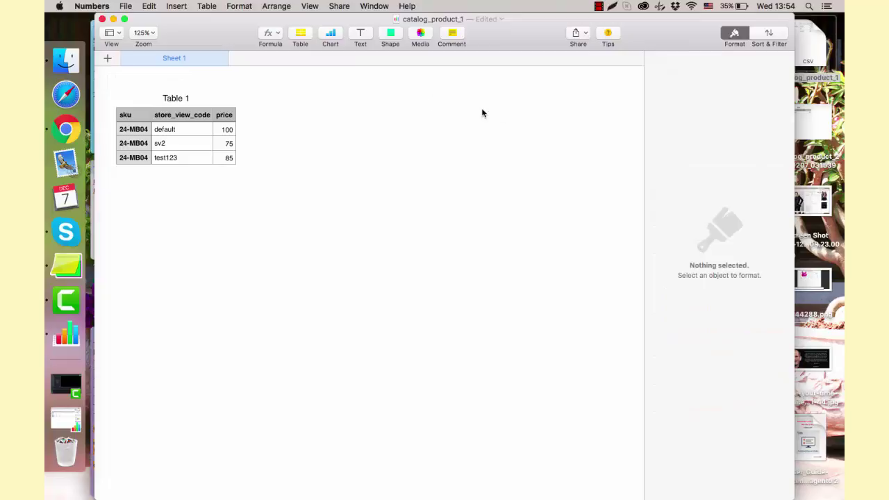
Export the spreadsheet in CSV format to the Desktop under the name catalog_product_1
click(129, 7)
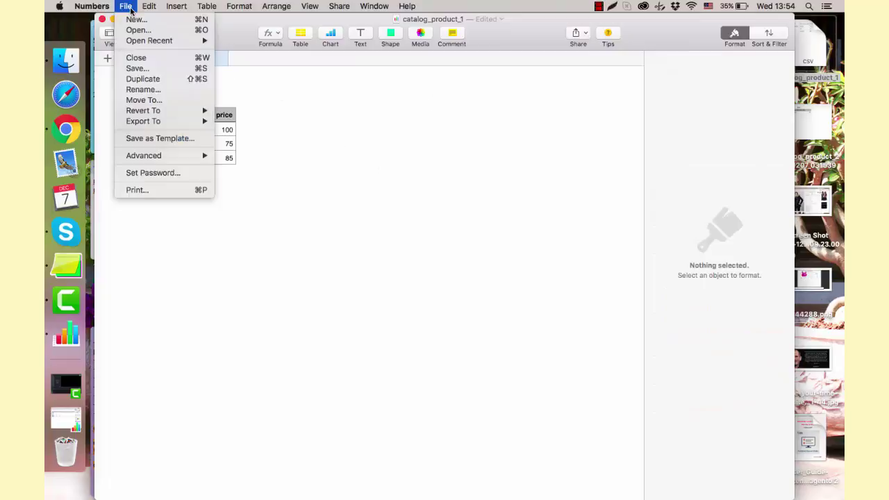
mouse_move(157, 122)
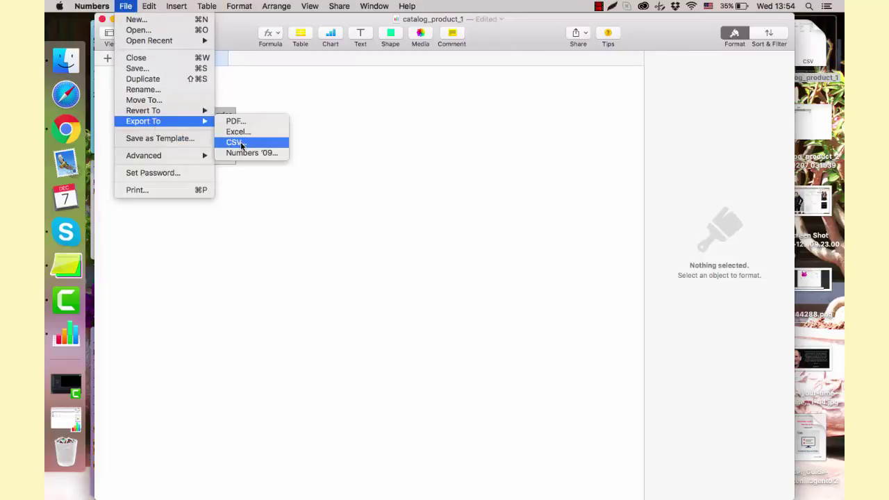
click(238, 142)
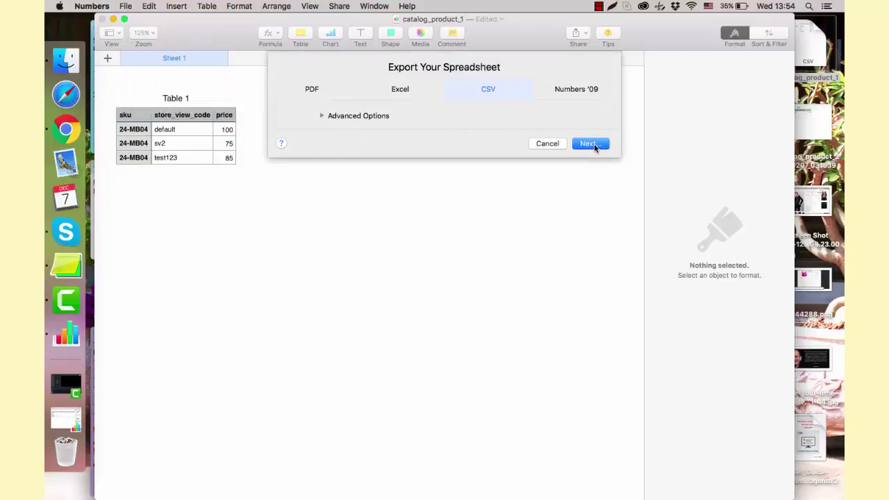
click(590, 144)
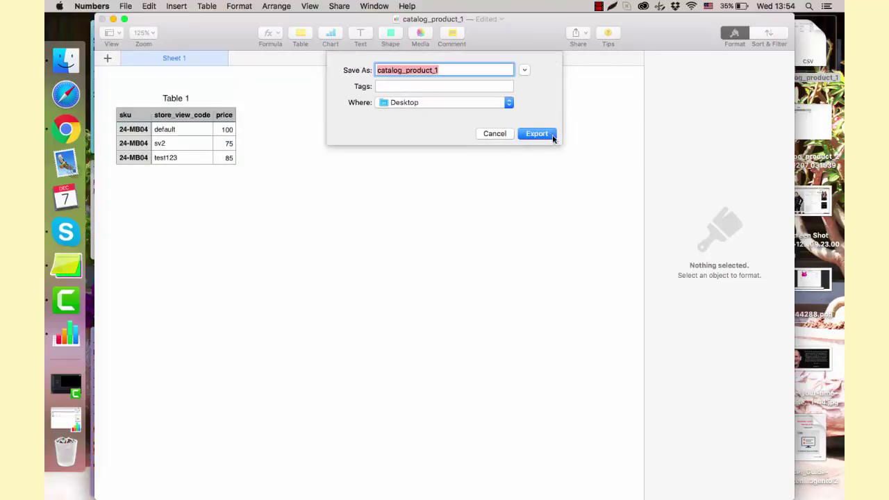
click(553, 139)
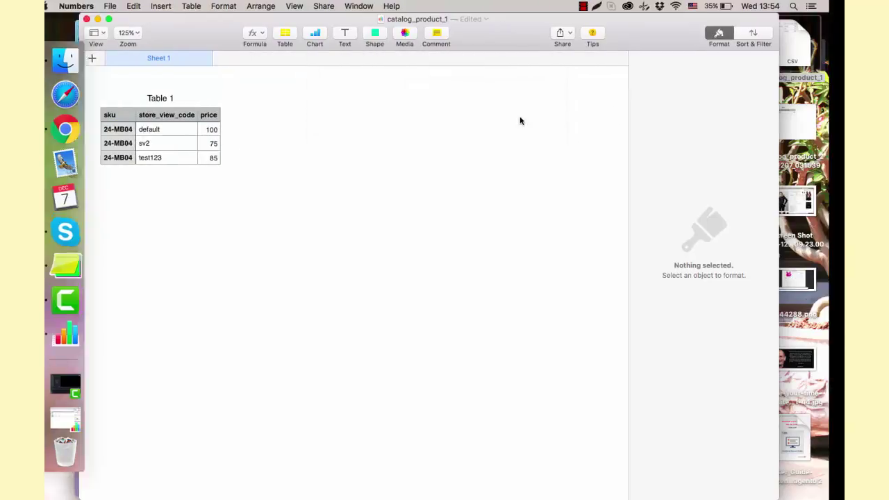
Switch to Chrome and open the data import page in the Magento admin
key(ctrl+Right)
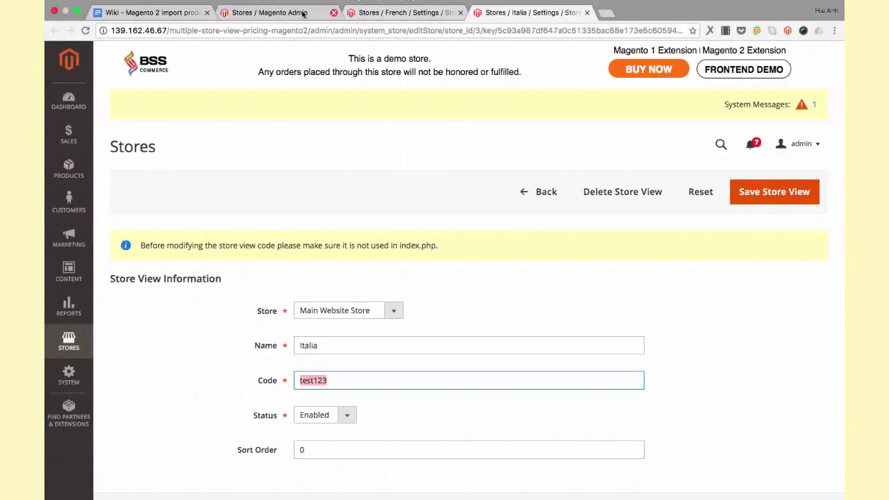
click(302, 13)
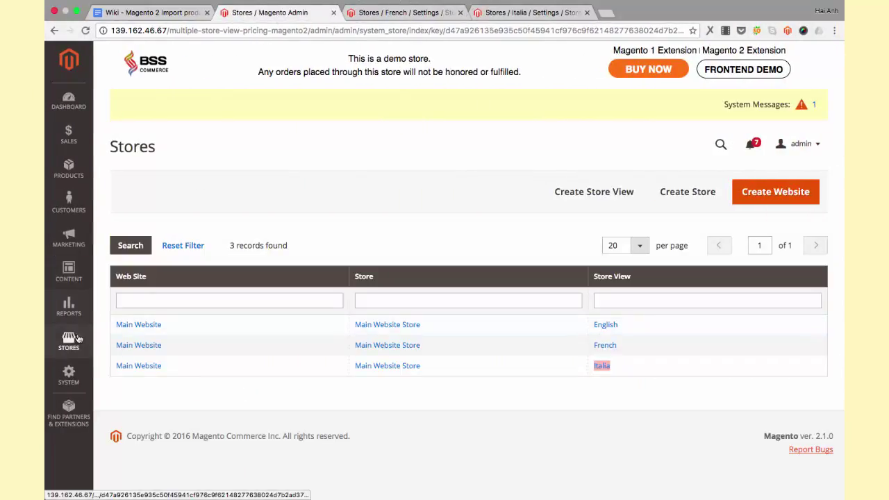
click(68, 371)
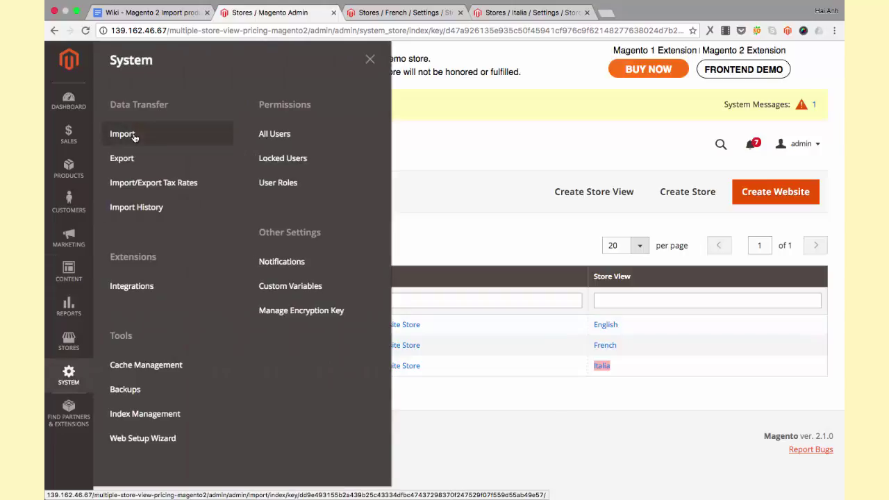
click(134, 137)
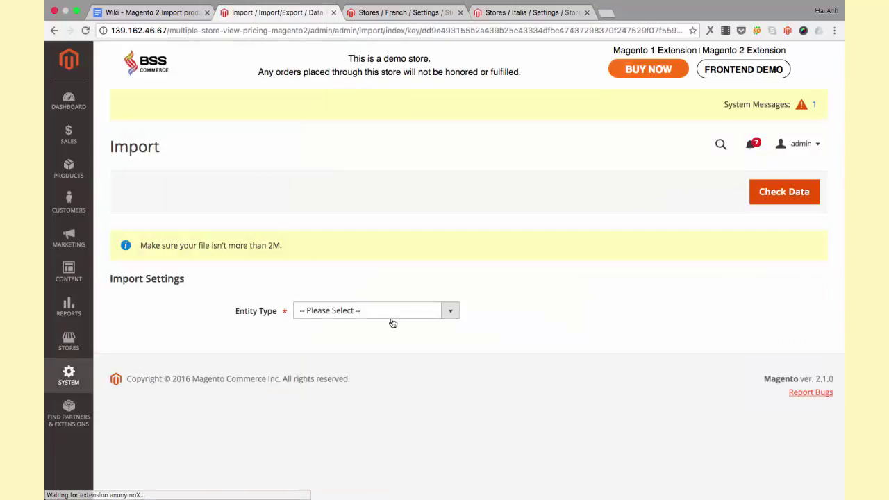
Set the import's entity type to Products and its import behavior to Add/Update
click(392, 318)
click(393, 332)
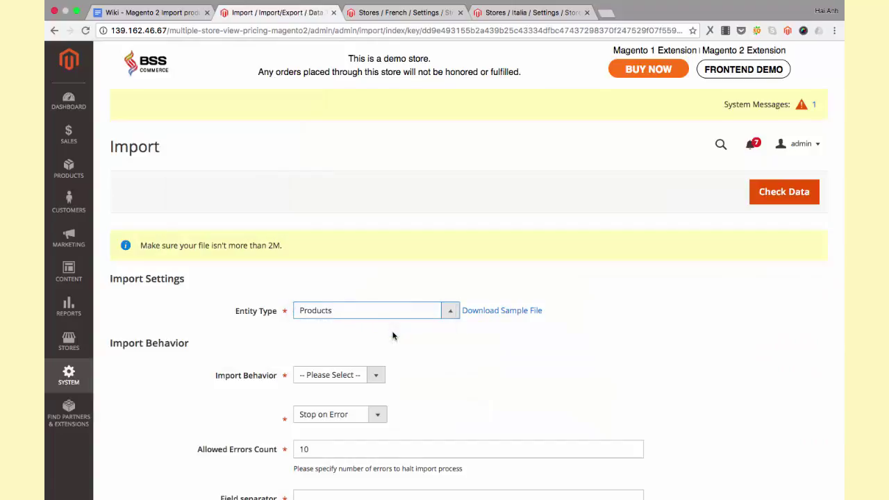
scroll(406, 334, down, 3)
click(376, 254)
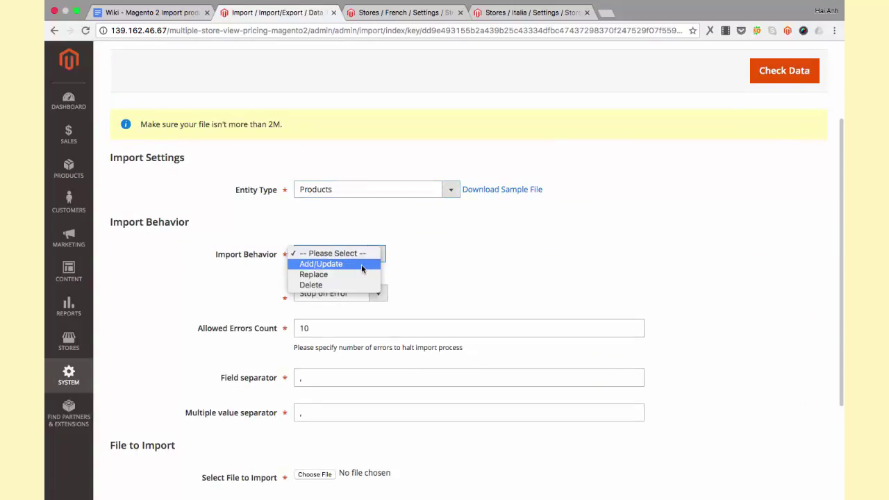
click(362, 266)
Select catalog_product_1.csv from the Desktop as the file to import
scroll(471, 266, down, 3)
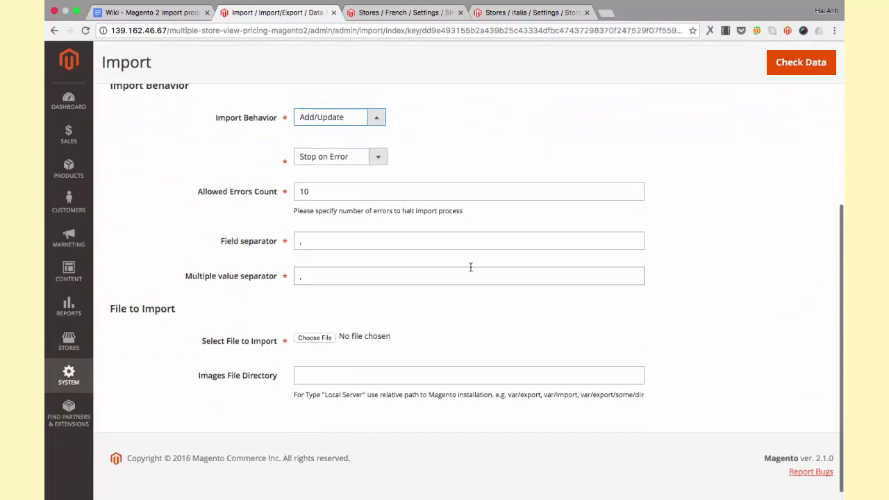
click(324, 337)
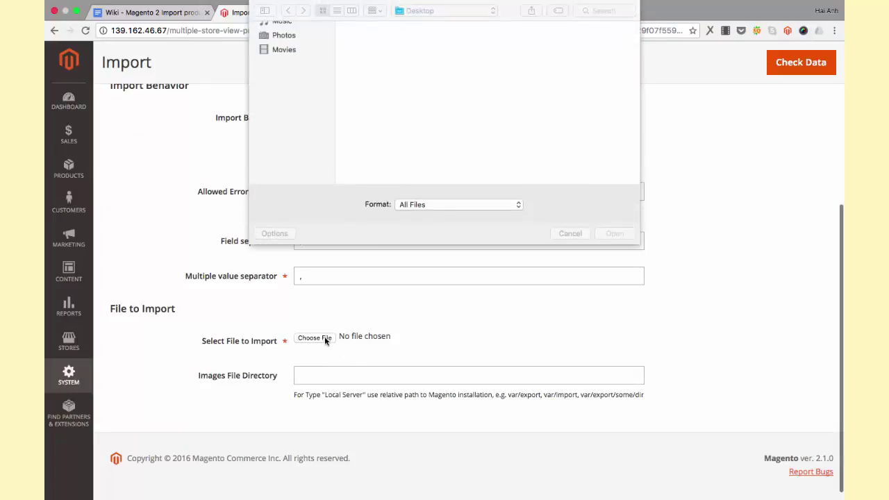
double_click(593, 51)
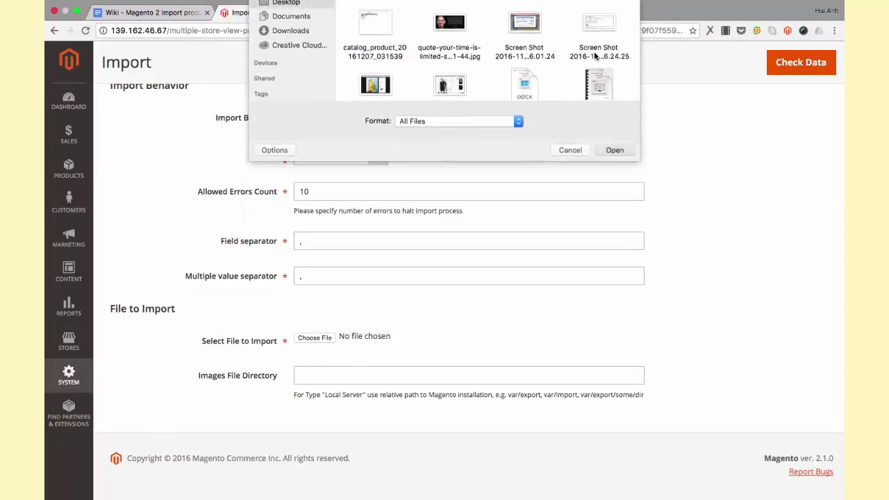
Validate the data of the selected CSV file and run the import
click(797, 64)
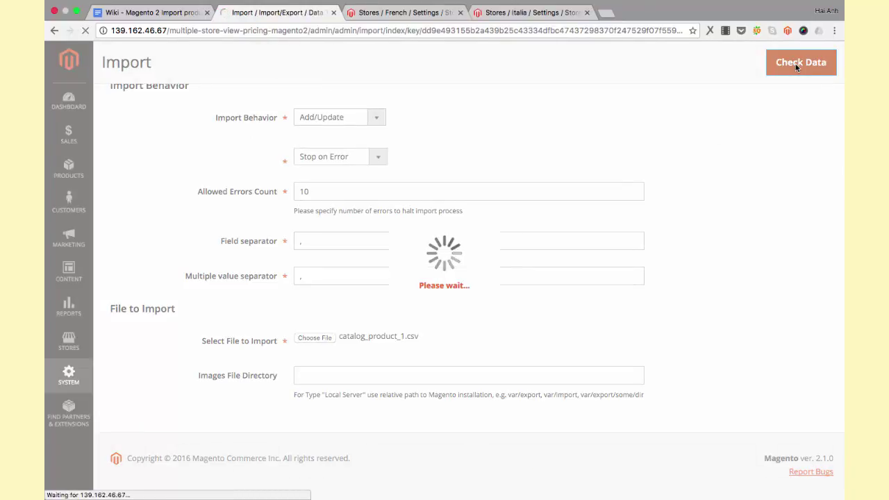
scroll(669, 193, down, 3)
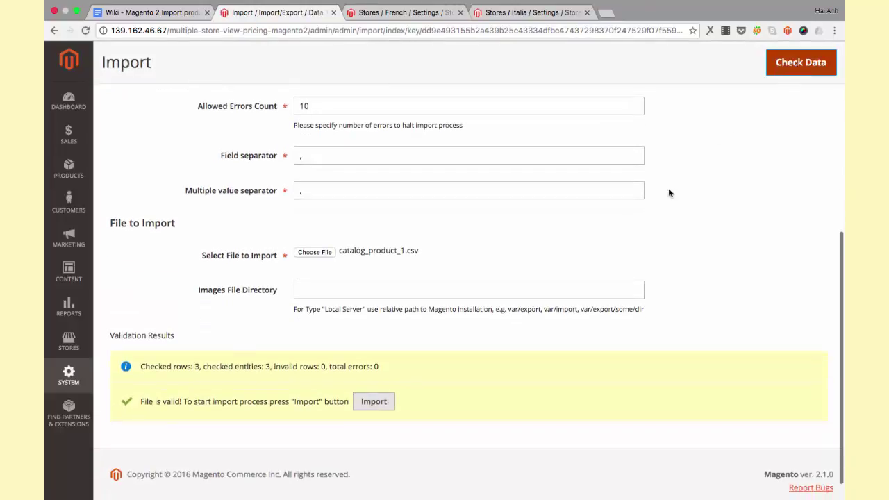
click(374, 401)
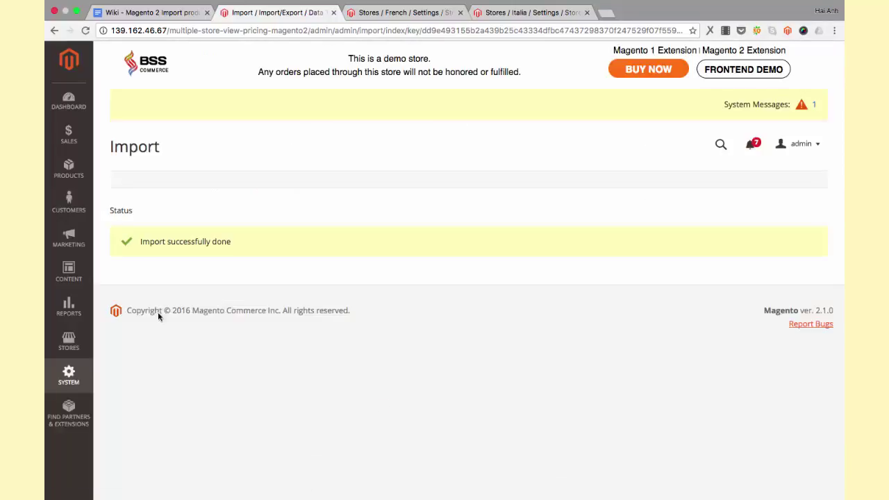
Open the Strive Shoulder Pack product from the catalog and check the price of the default row in the Numbers sheet
click(59, 172)
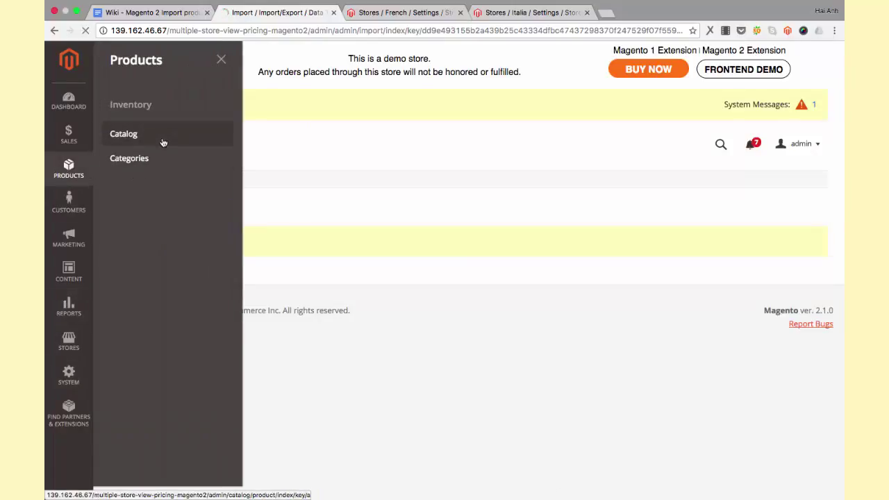
click(161, 142)
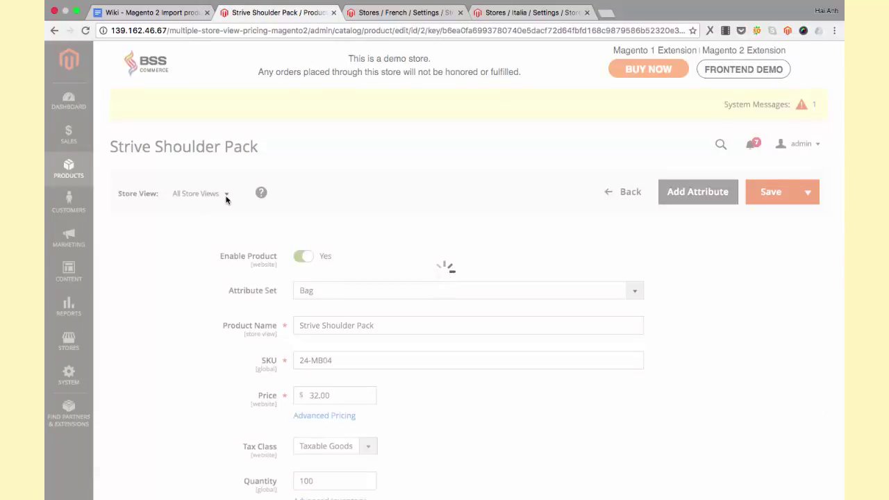
key(ctrl+Left)
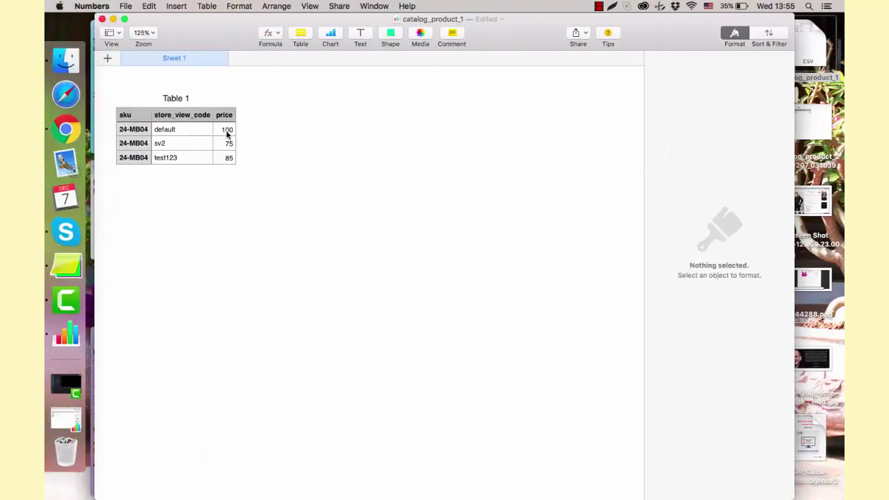
key(ctrl+Right)
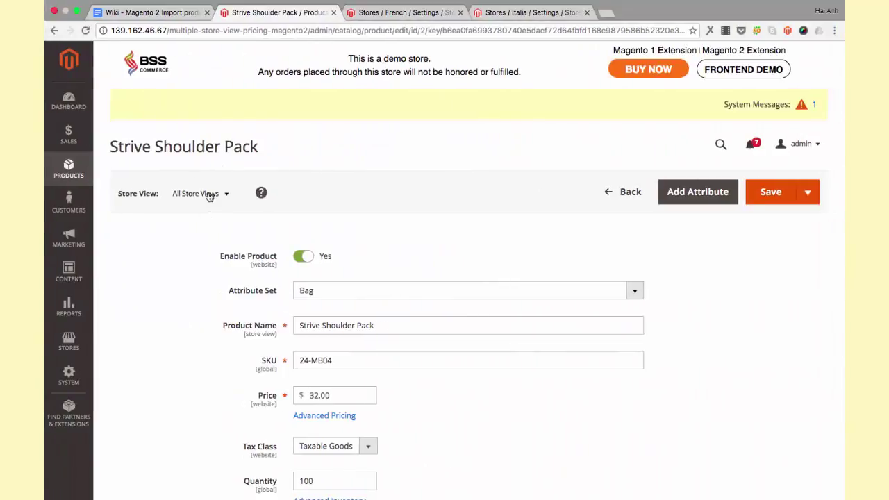
Switch the product's scope to the English store view to check its price
click(209, 196)
click(204, 259)
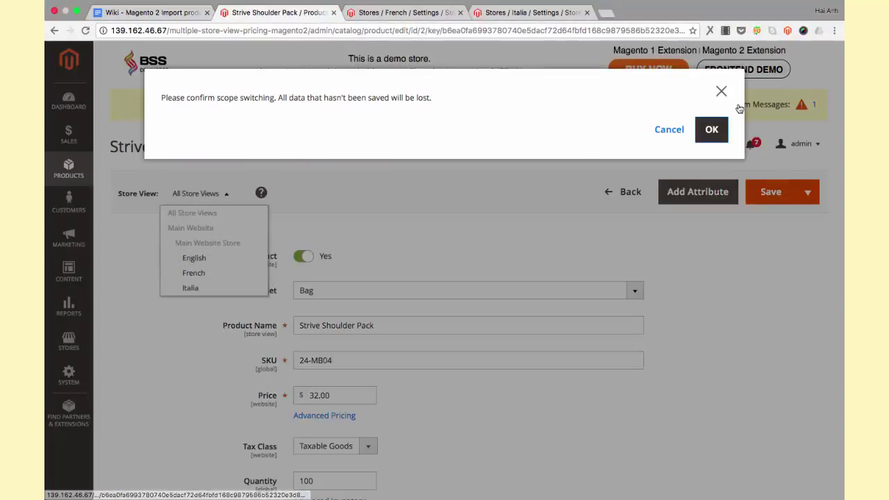
click(711, 130)
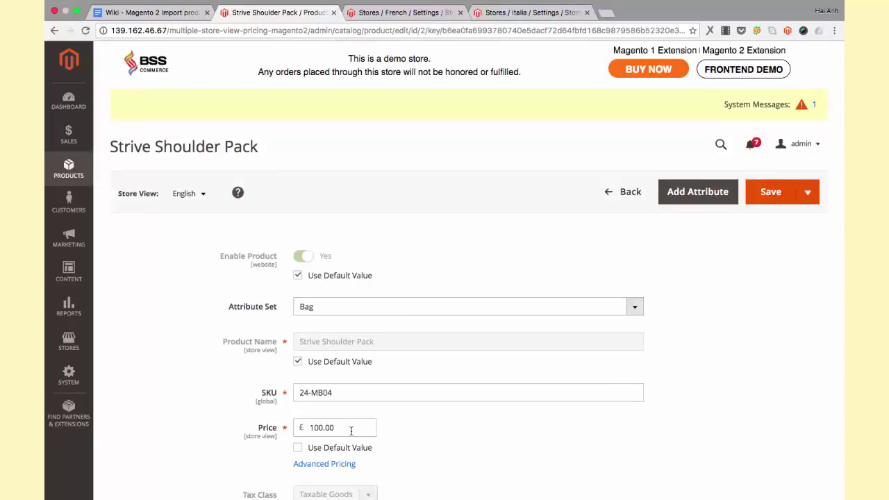
Switch the product to the French store view and compare its price with the sv2 row in the Numbers sheet
scroll(351, 430, down, 2)
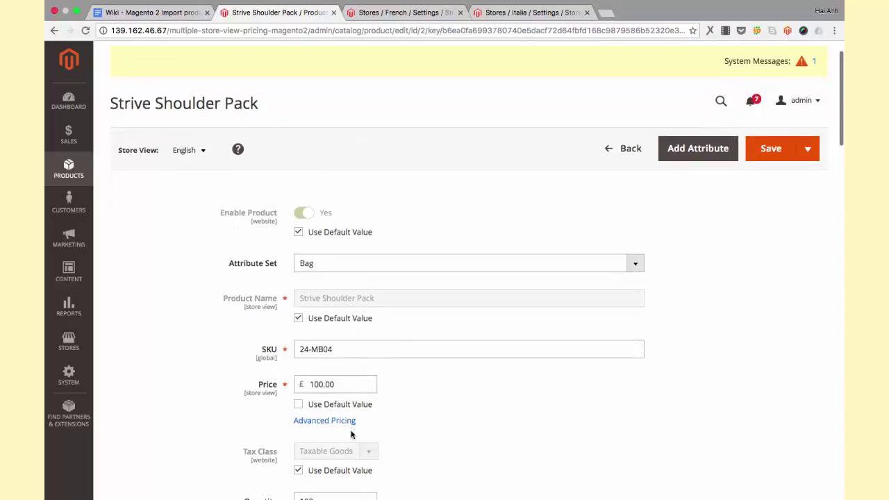
click(198, 161)
click(195, 229)
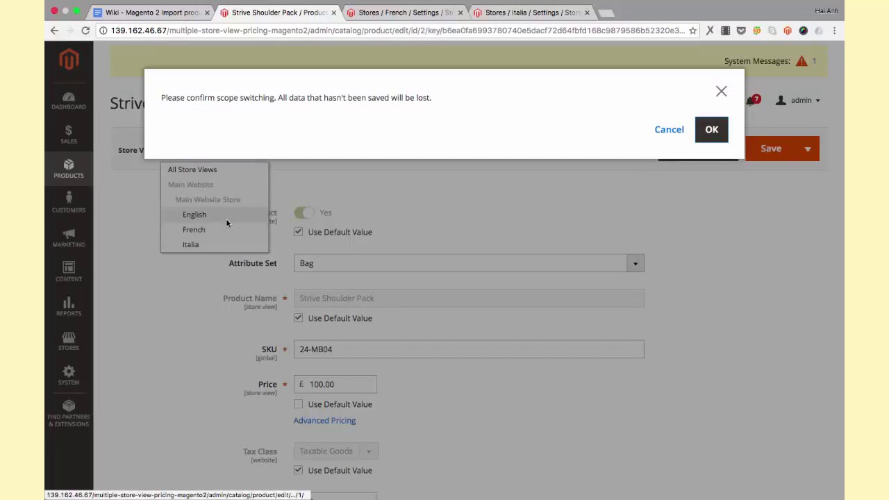
click(711, 131)
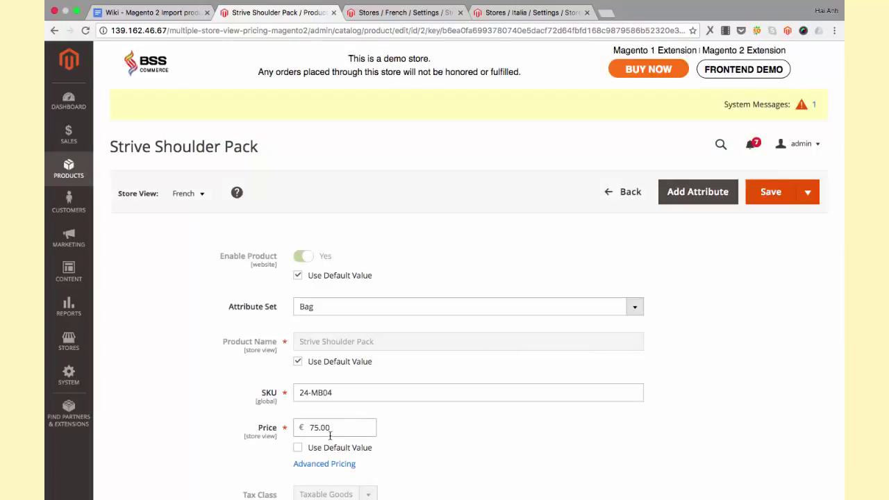
scroll(343, 427, down, 1)
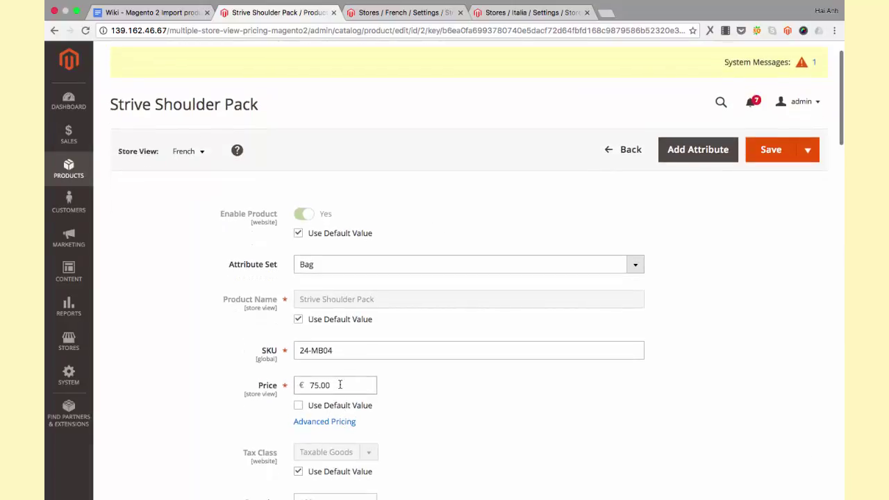
drag(339, 385, 306, 385)
key(ctrl+Left)
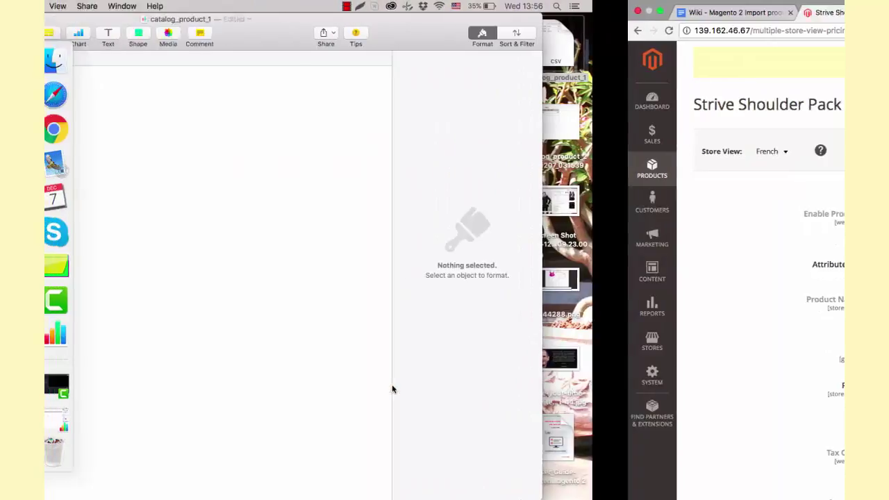
click(229, 144)
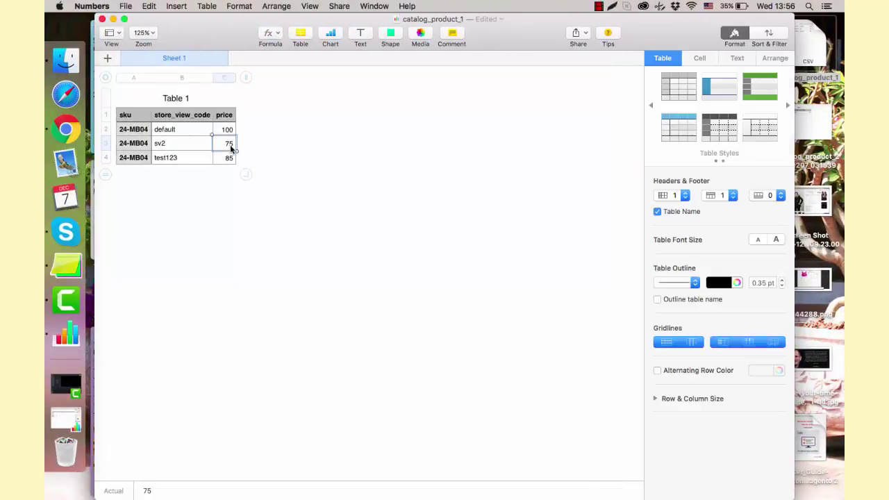
key(ctrl+Right)
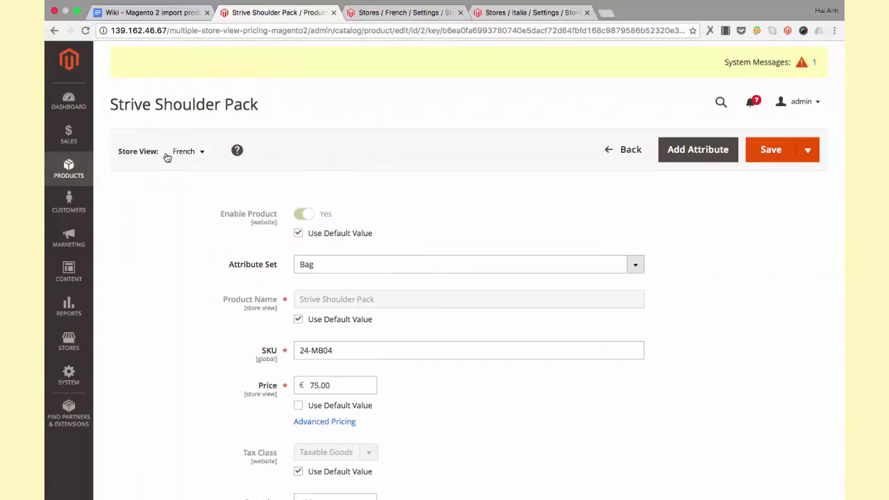
Switch the product to the Italia store view and compare its price with the test123 row in the Numbers sheet
click(183, 151)
click(190, 244)
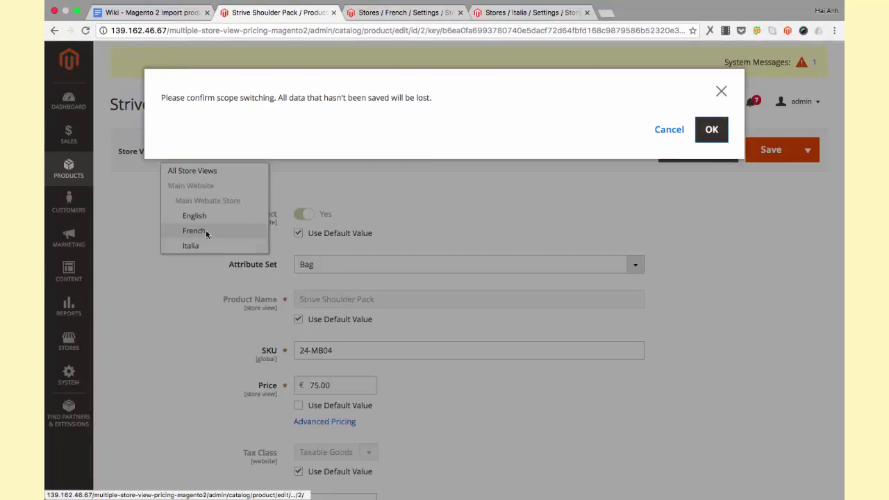
click(708, 130)
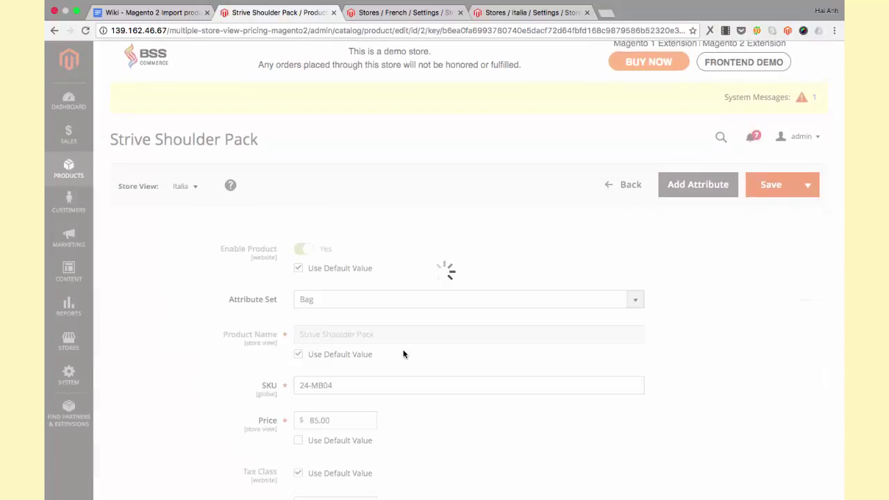
scroll(403, 353, down, 4)
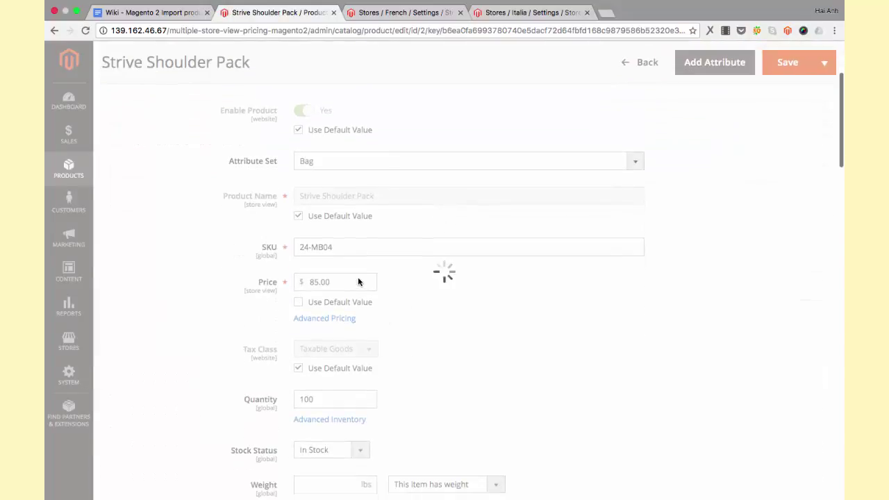
click(359, 280)
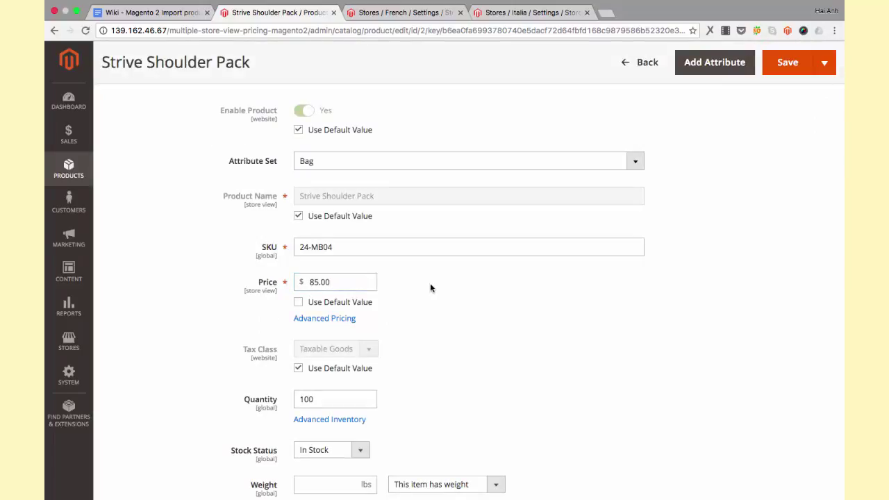
key(ctrl+Left)
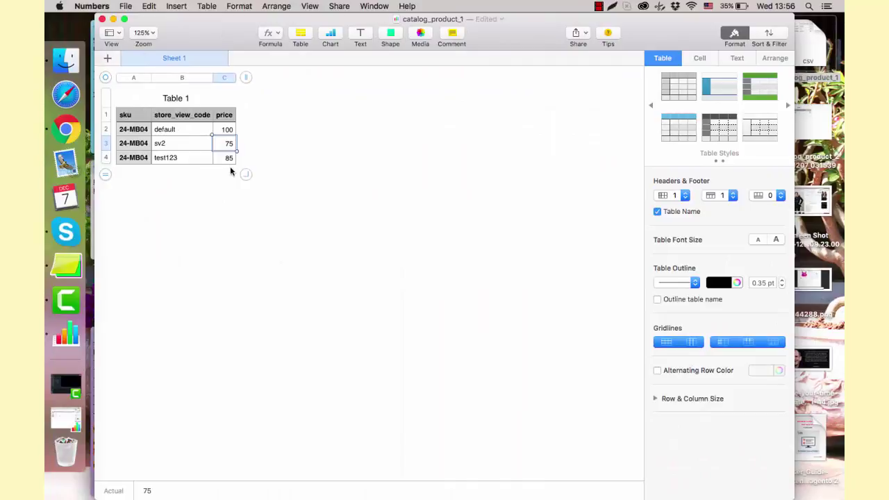
key(ctrl+Right)
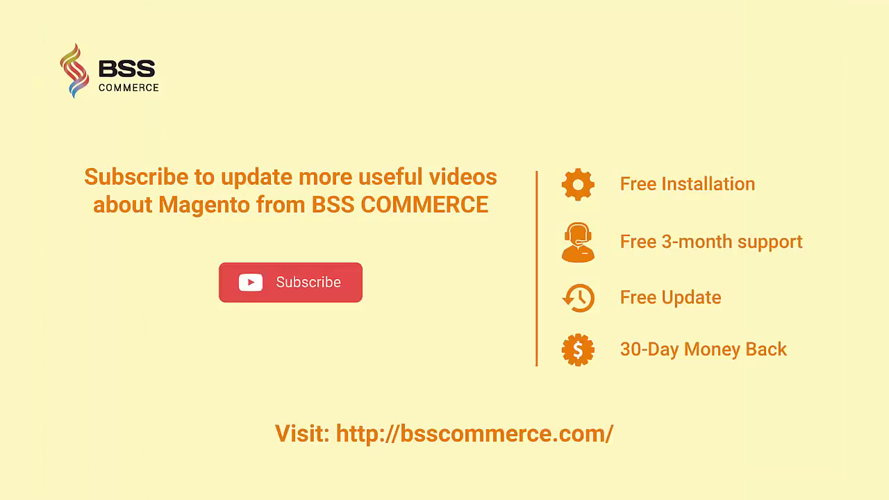